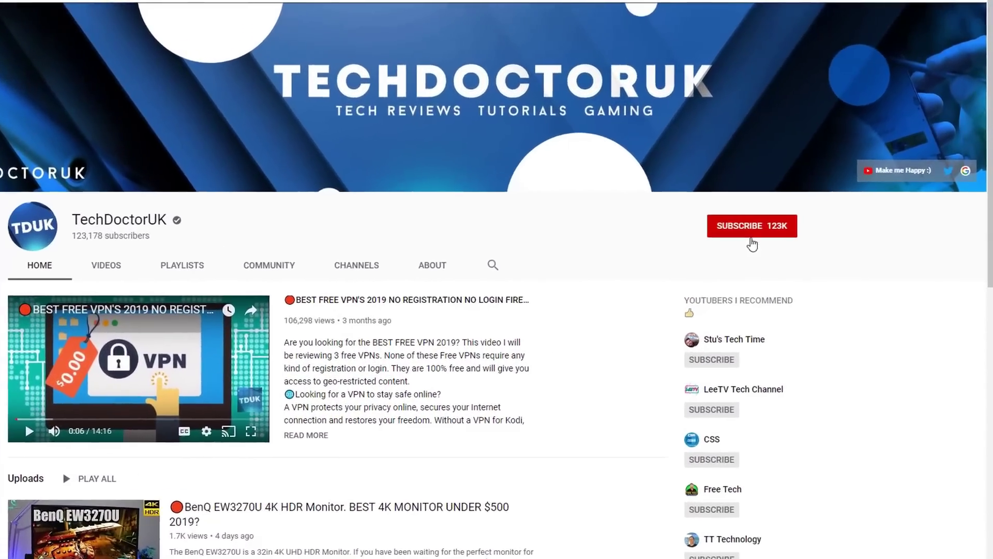
# Subscribe to the TechDoctorUK channel and turn on notifications for every new video.
pyautogui.click(790, 211)
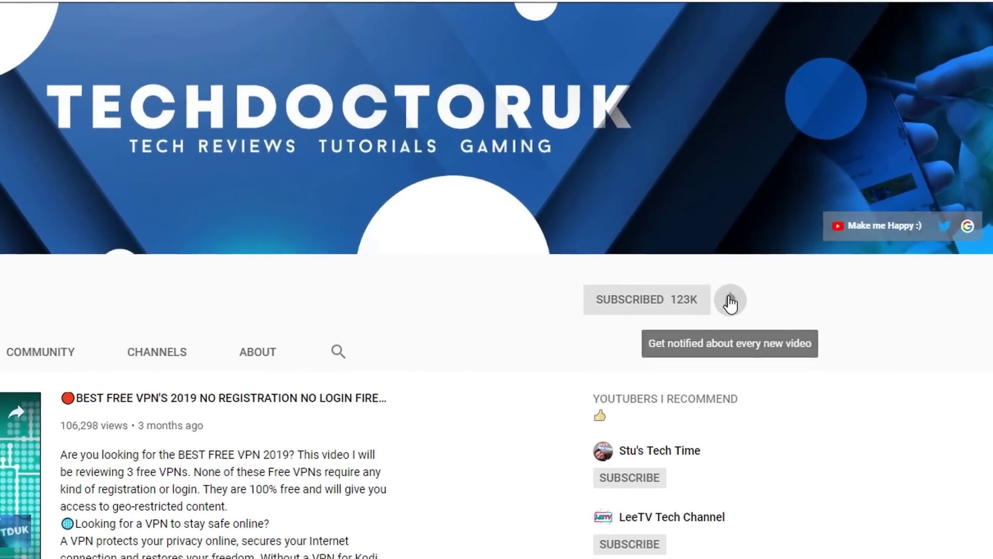
pyautogui.click(730, 303)
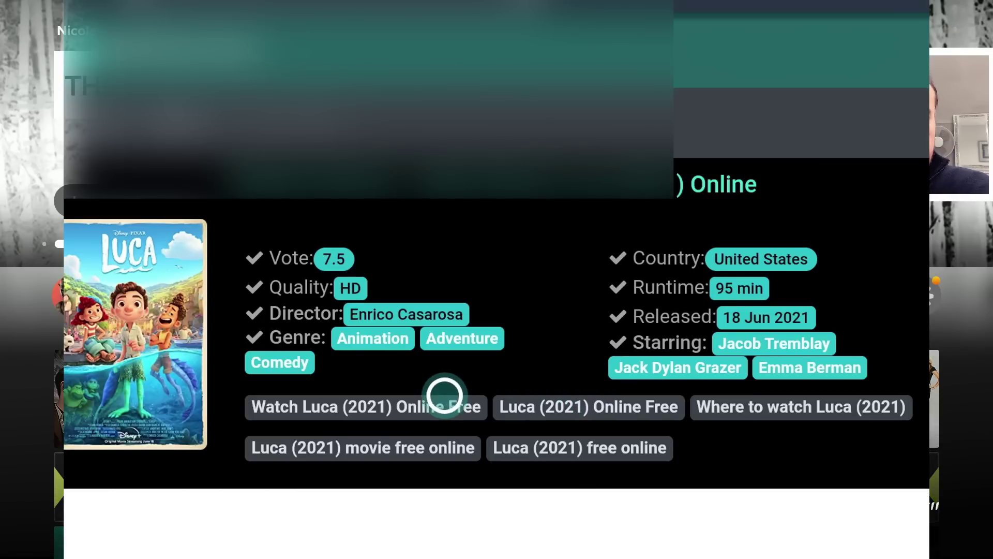
# Try twice to start watching Luca (2021) from its page, choosing to stay on the page at each redirect to ww2.m4ufree.com.
pyautogui.click(433, 395)
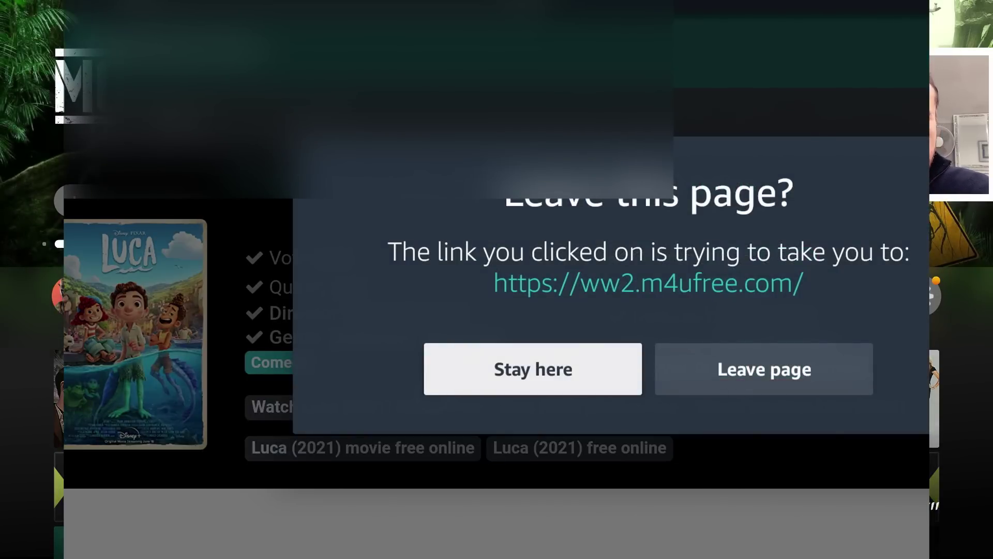
pyautogui.press('Right')
pyautogui.press('Left')
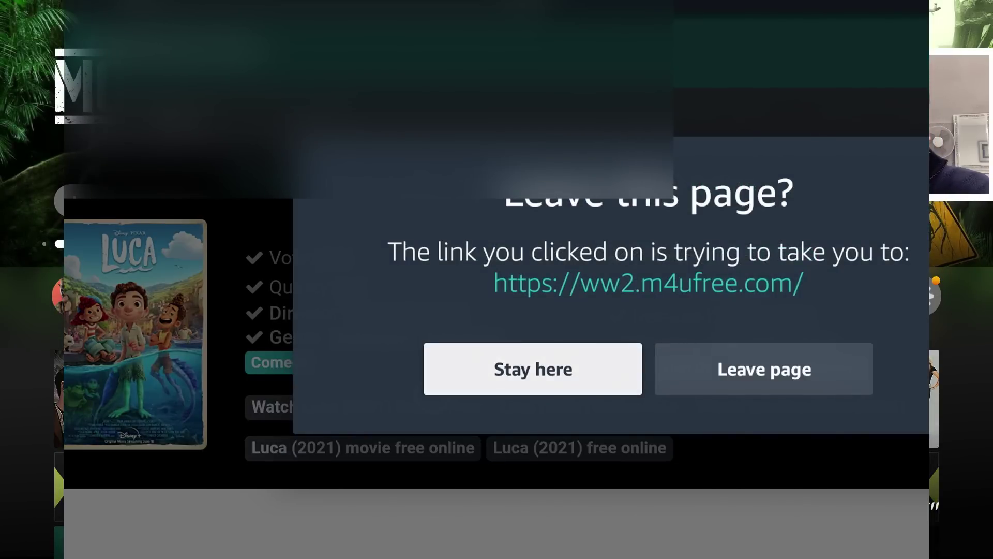
pyautogui.press('Return')
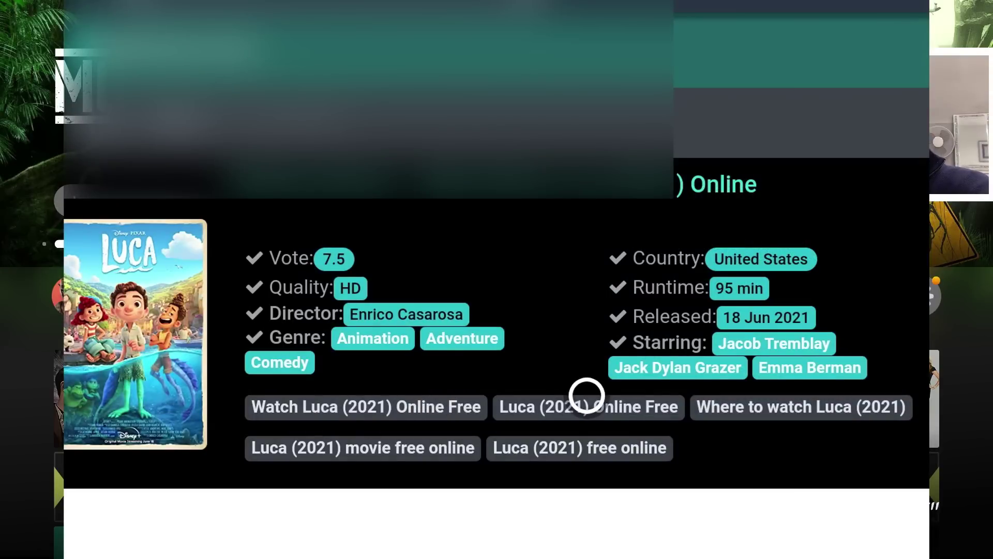
pyautogui.click(587, 460)
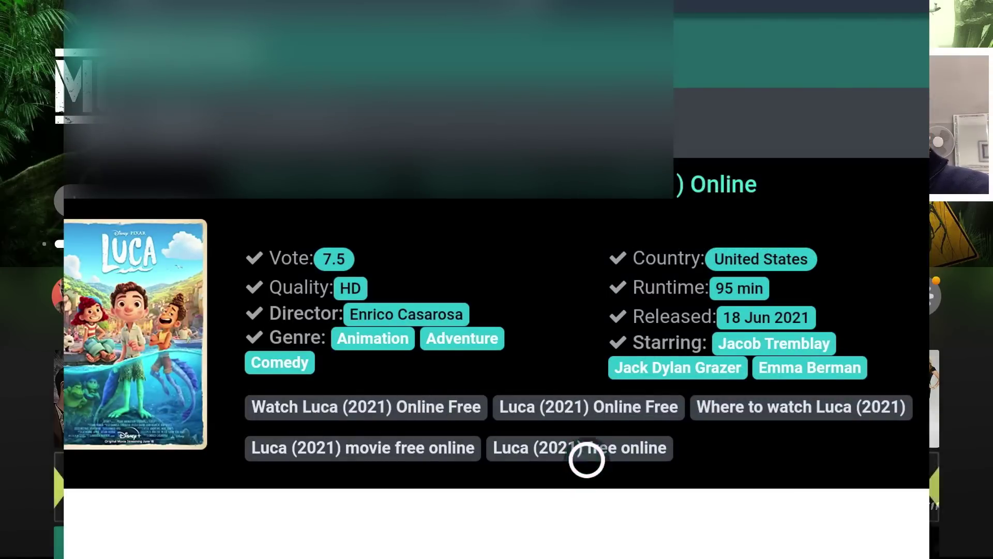
pyautogui.press('Right')
pyautogui.press('Left')
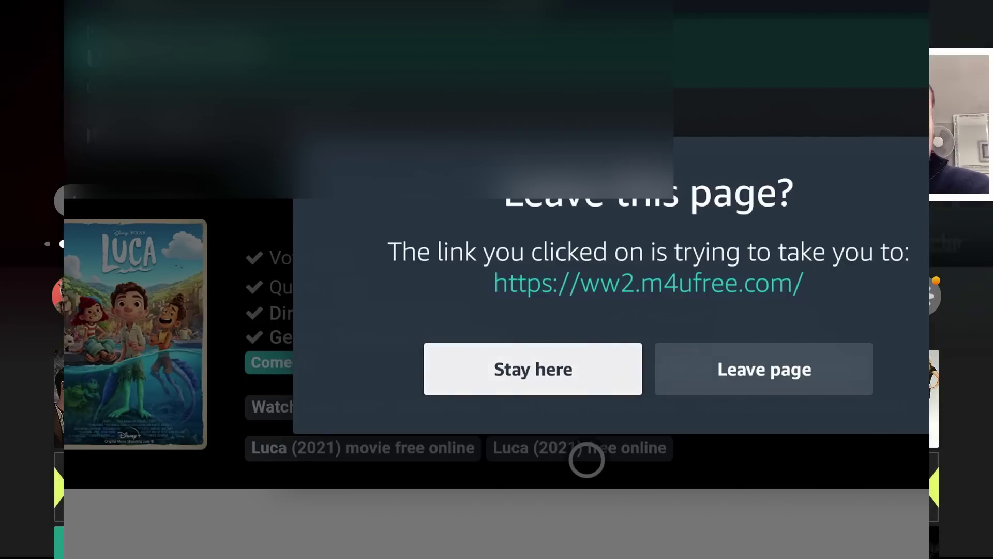
pyautogui.press('Return')
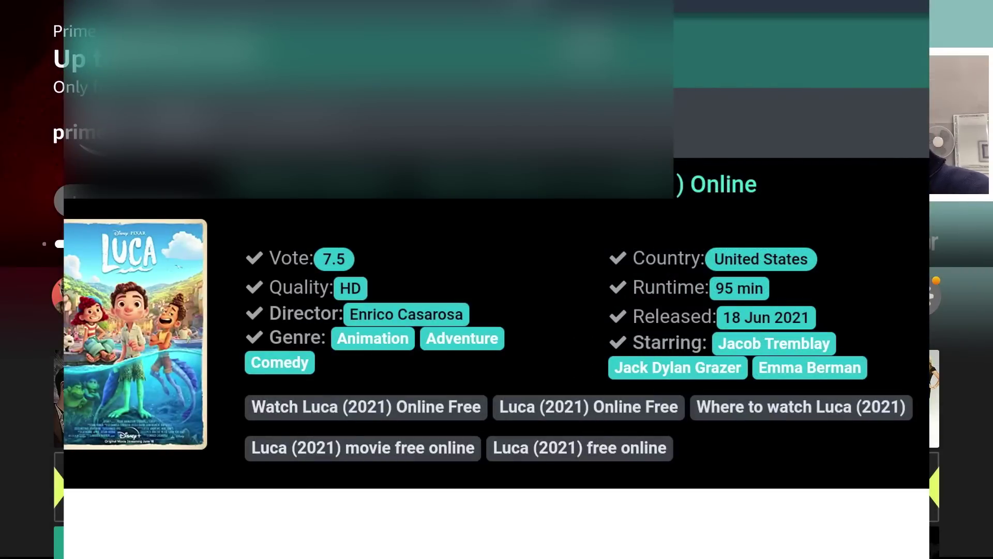
# Return to the Fire TV home screen and open the Internet (Silk) browser from the app row.
pyautogui.press('Home')
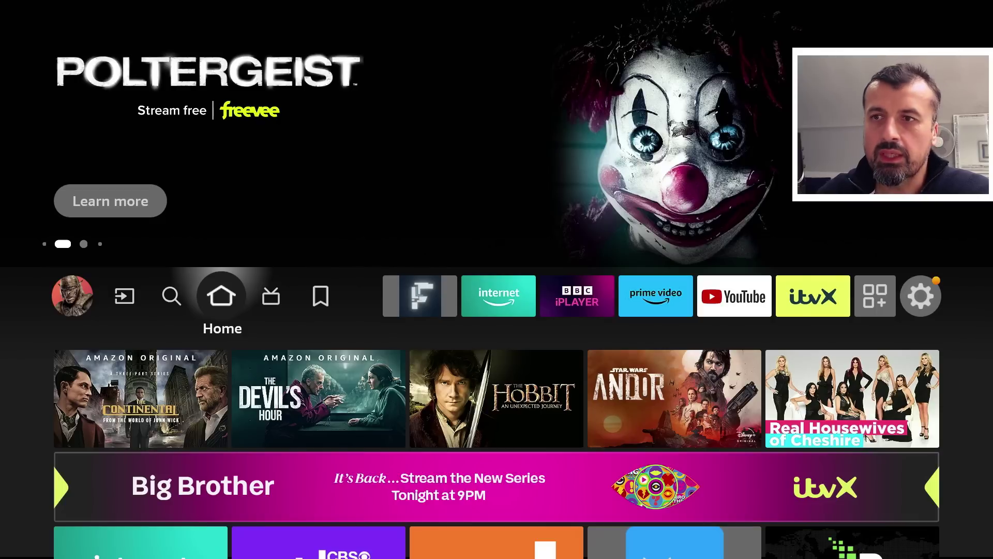
pyautogui.press('Right')
pyautogui.press('Right')
pyautogui.press('Right')
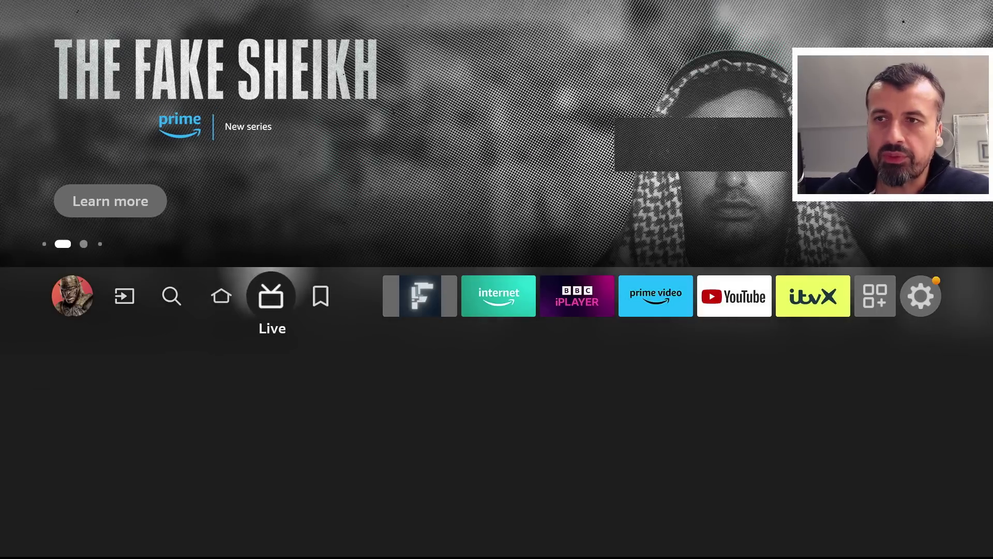
pyautogui.press('Right')
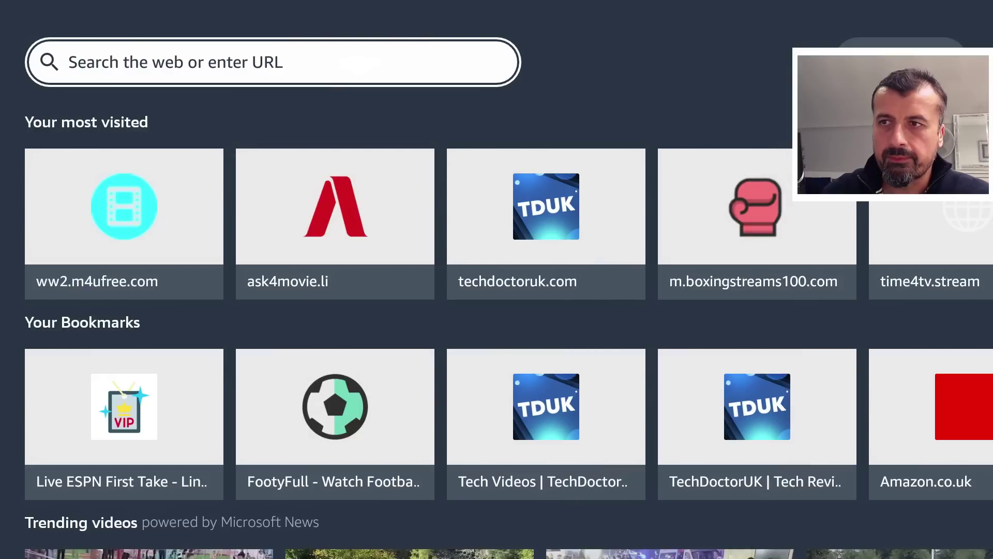
# Open the Privacy and security page in the browser's settings.
pyautogui.press('Down')
pyautogui.press('Down')
pyautogui.press('Down')
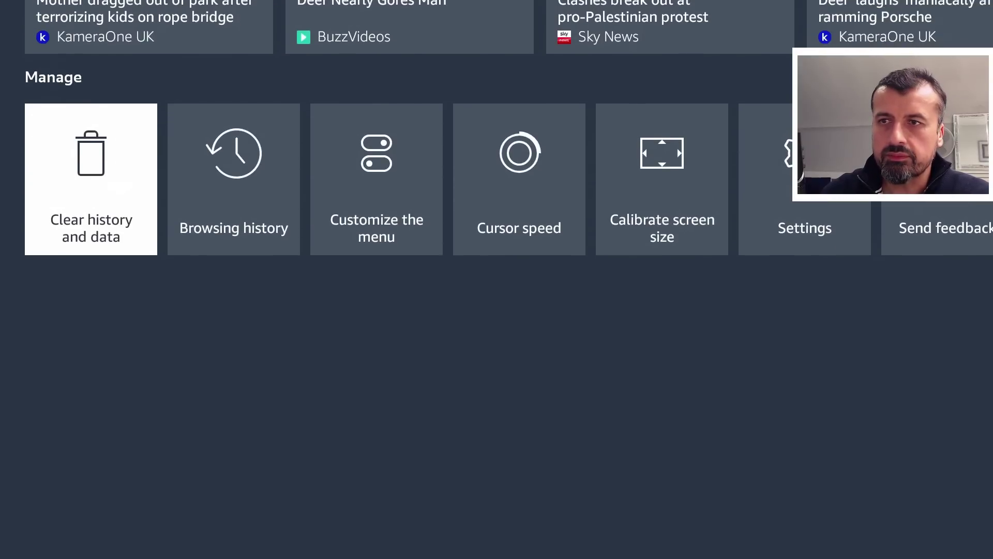
pyautogui.press('Right')
pyautogui.press('Right')
pyautogui.press('Right')
pyautogui.press('Right')
pyautogui.press('Right')
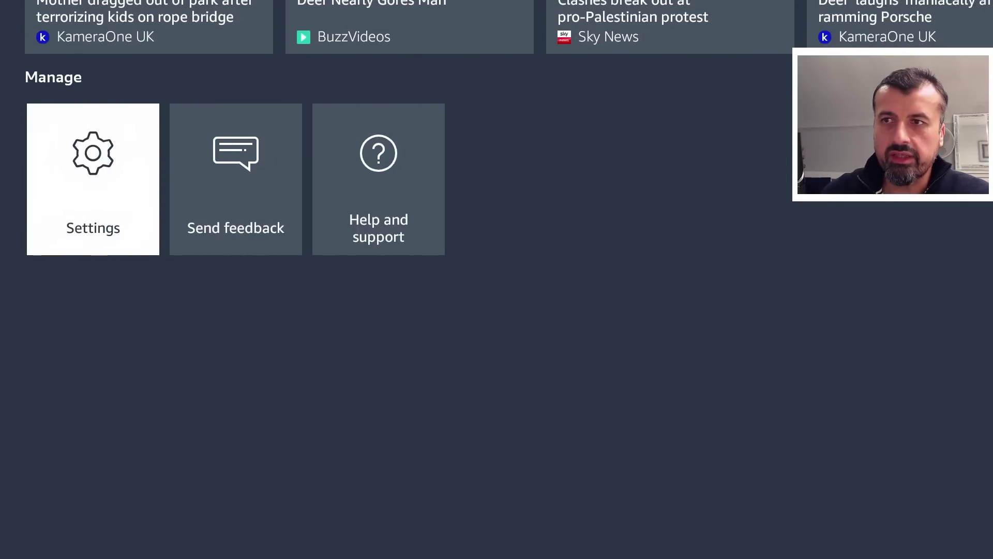
pyautogui.press('Return')
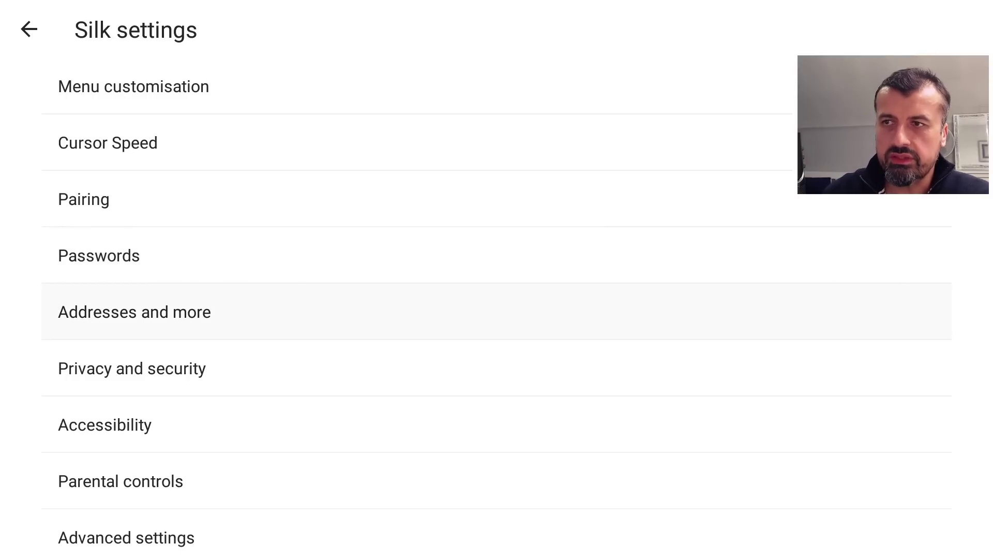
pyautogui.press('Return')
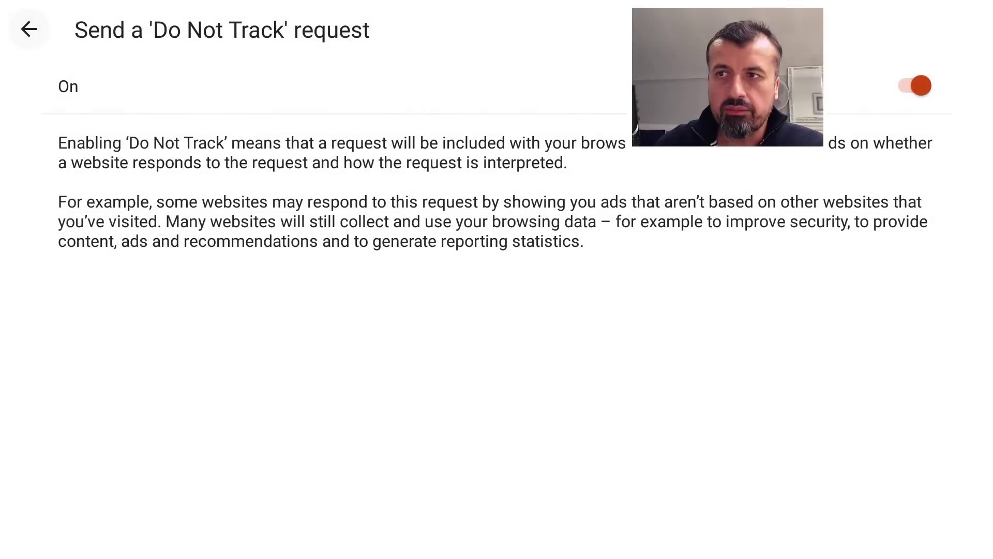
# Review the 'Do Not Track' request setting and return to the Privacy and security page.
pyautogui.click(29, 29)
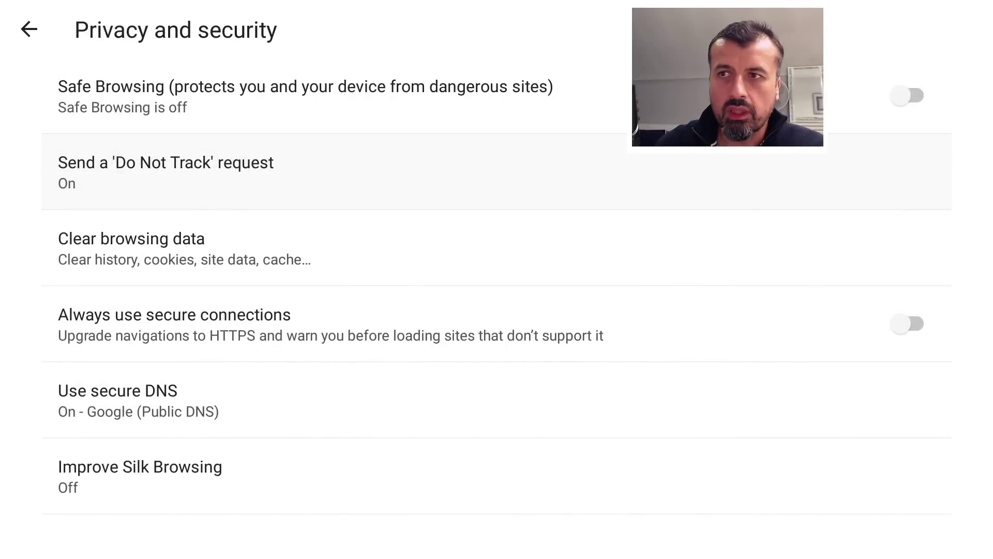
pyautogui.click(496, 171)
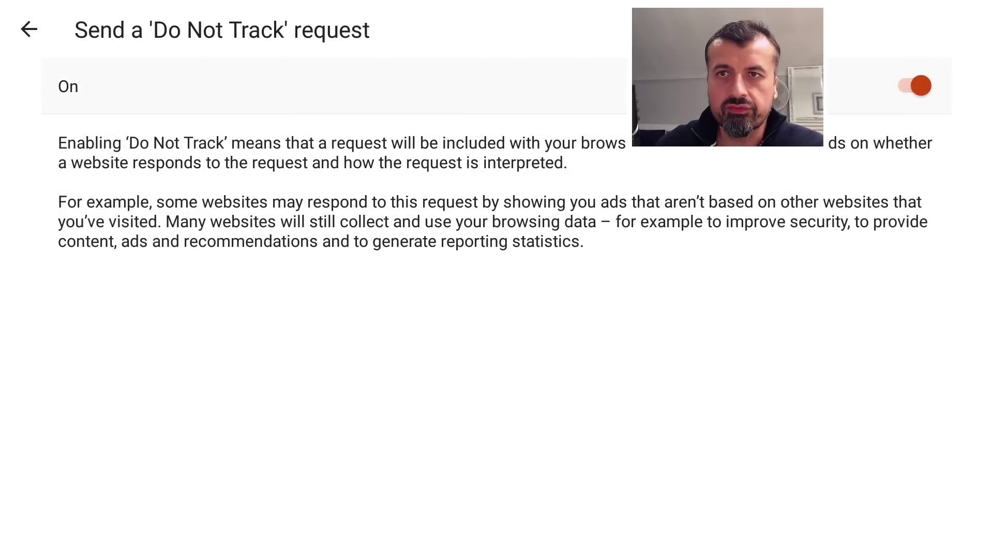
pyautogui.hotkey('alt', 'Left')
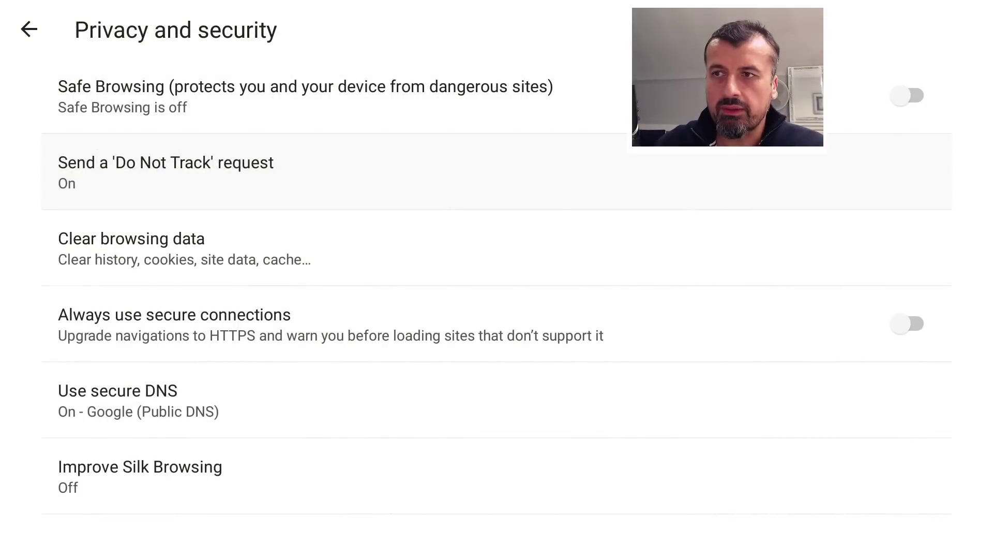
# Open the secure DNS options and set the provider to Customised.
pyautogui.click(496, 324)
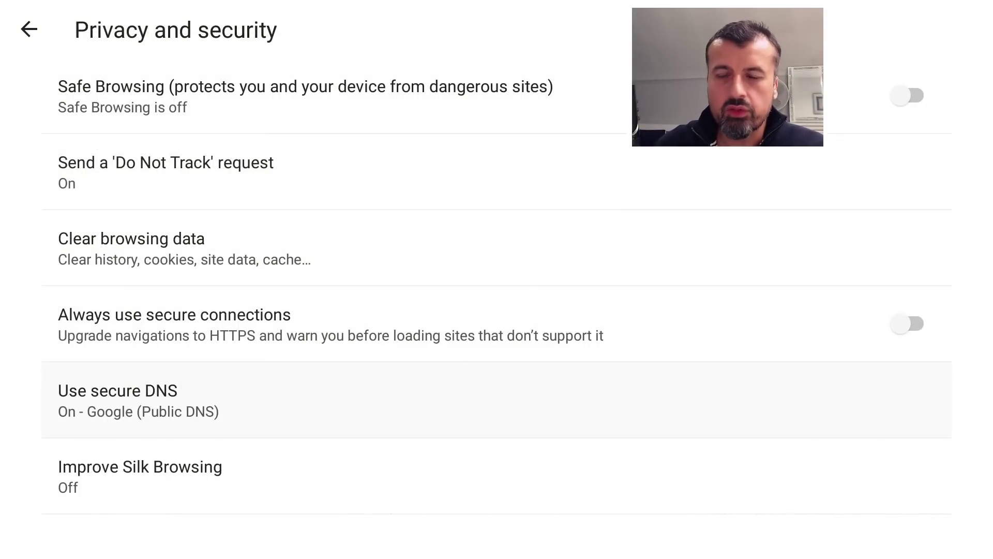
pyautogui.press('Return')
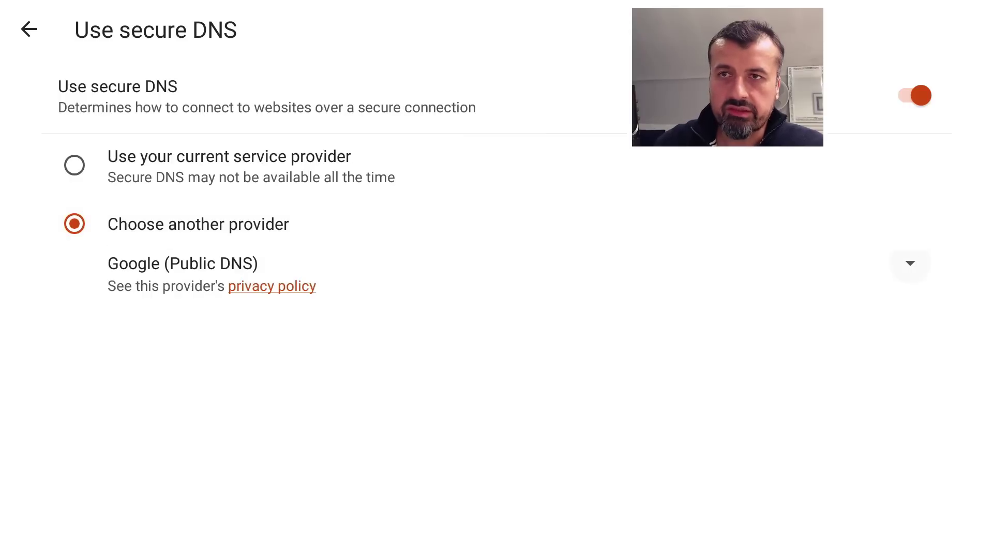
pyautogui.click(182, 264)
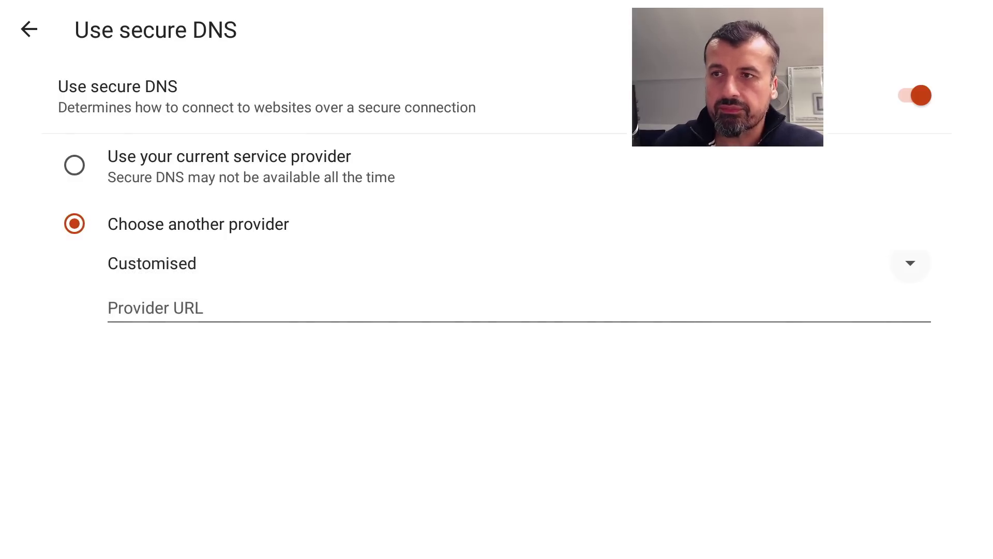
pyautogui.click(110, 308)
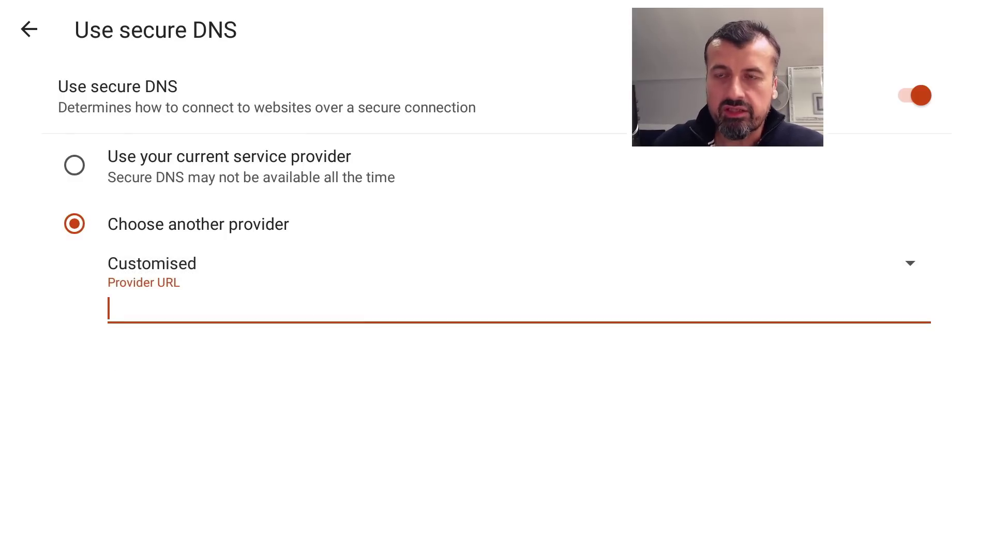
pyautogui.press('Return')
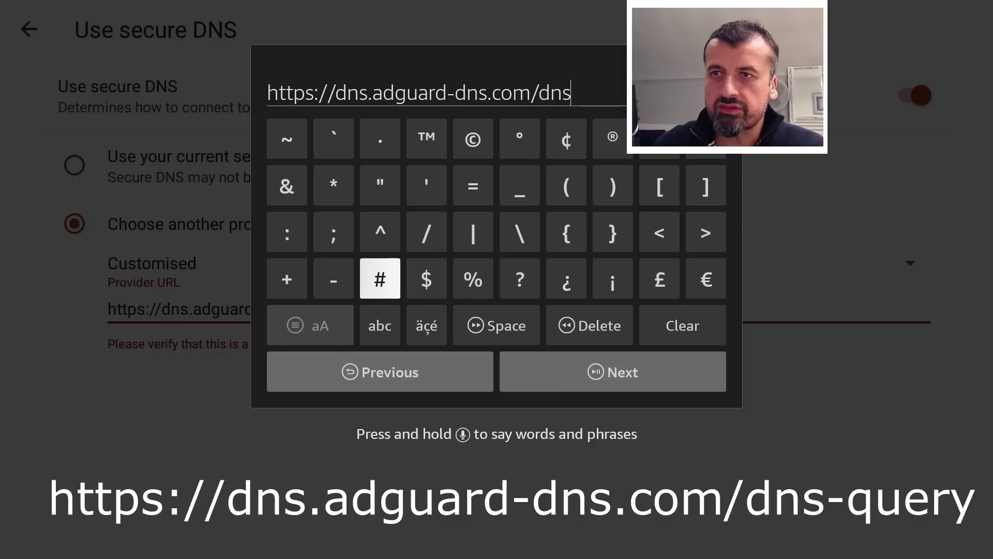
pyautogui.press('Up')
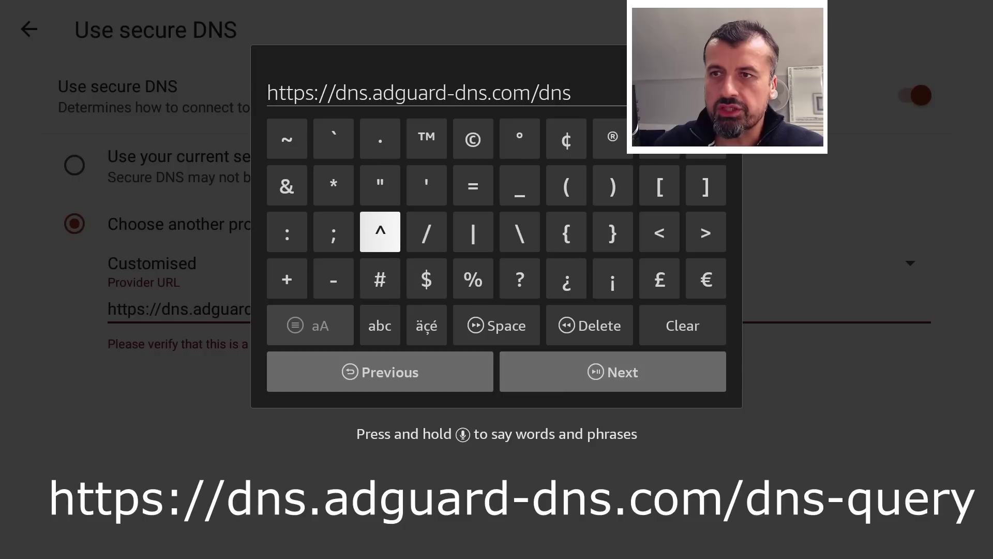
pyautogui.press('Down')
pyautogui.press('Left')
pyautogui.press('Return')
pyautogui.press('Right')
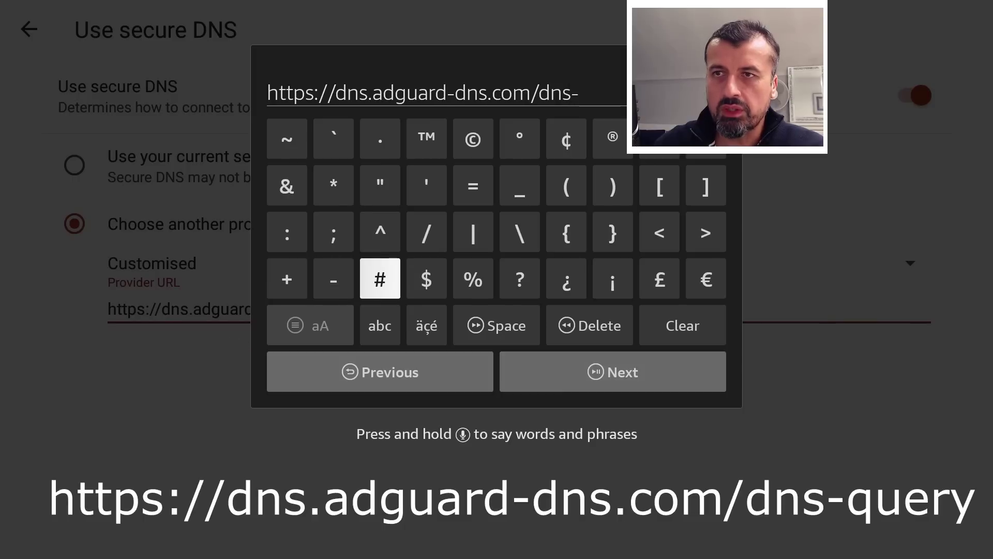
# Complete the DNS provider URL by adding "query" at its end.
pyautogui.press('Down')
pyautogui.press('Return')
pyautogui.press('Up')
pyautogui.press('Right')
pyautogui.press('Right')
pyautogui.press('Right')
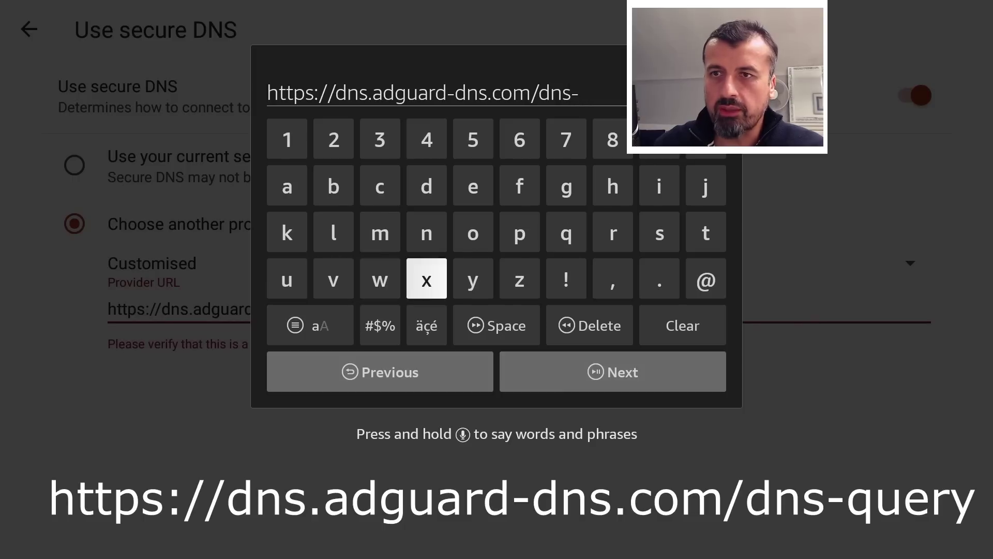
pyautogui.press('Right')
pyautogui.press('Up')
pyautogui.press('Return')
pyautogui.press('Left')
pyautogui.press('Left')
pyautogui.press('Left')
pyautogui.press('Left')
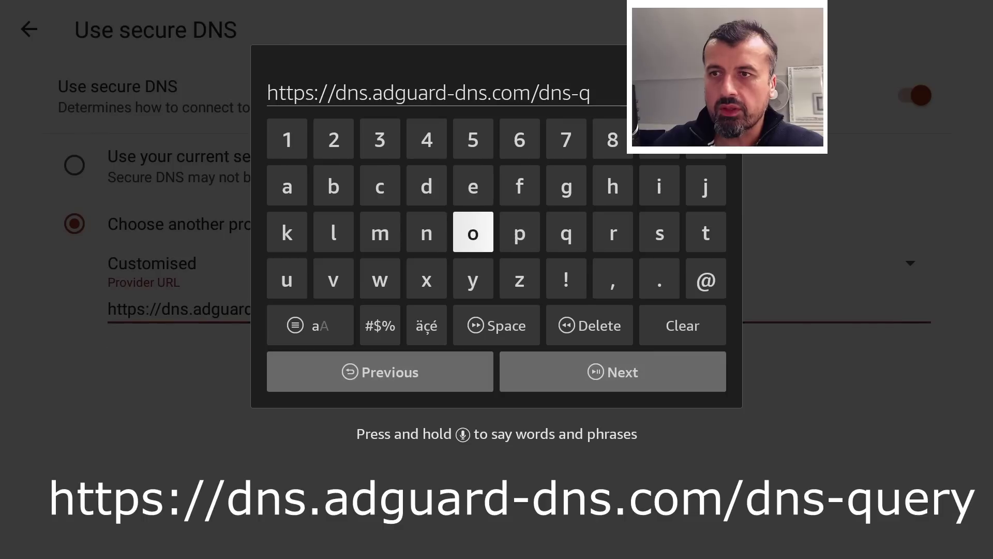
pyautogui.press('Left')
pyautogui.press('Left')
pyautogui.press('Down')
pyautogui.press('Return')
pyautogui.press('Up')
pyautogui.press('Up')
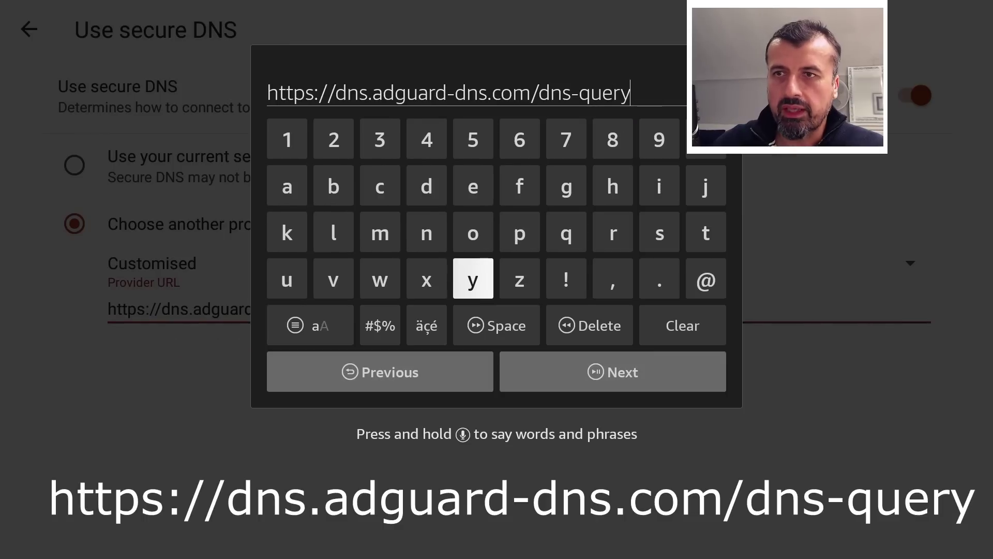
# Add another "y" to the end of the DNS provider URL and submit the entry.
pyautogui.press('Return')
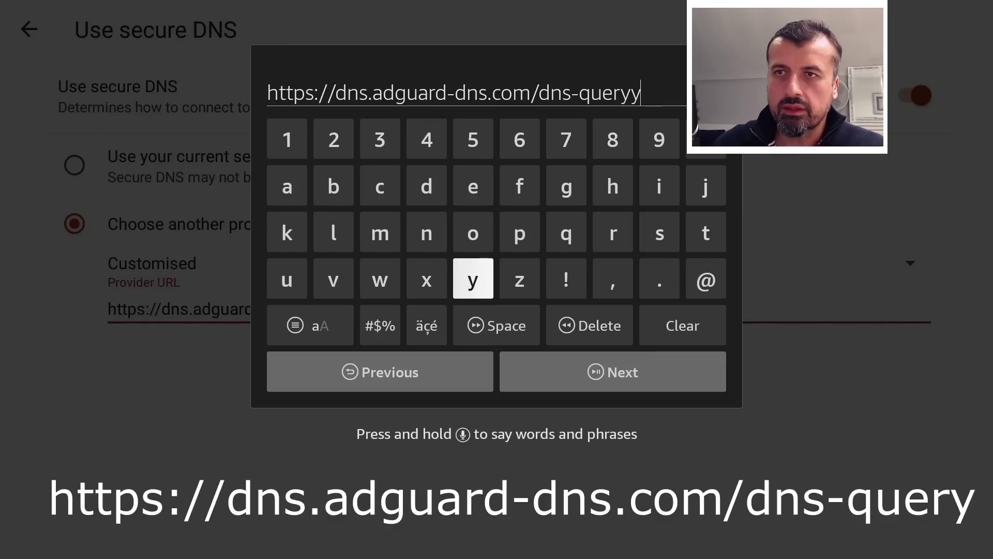
pyautogui.press('Down')
pyautogui.press('Down')
pyautogui.press('Right')
pyautogui.press('Return')
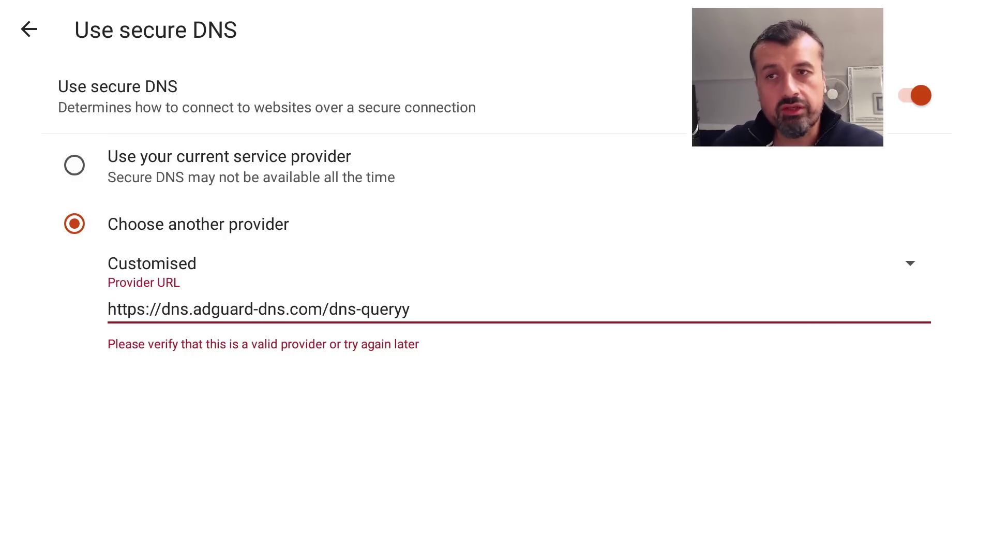
pyautogui.press('Return')
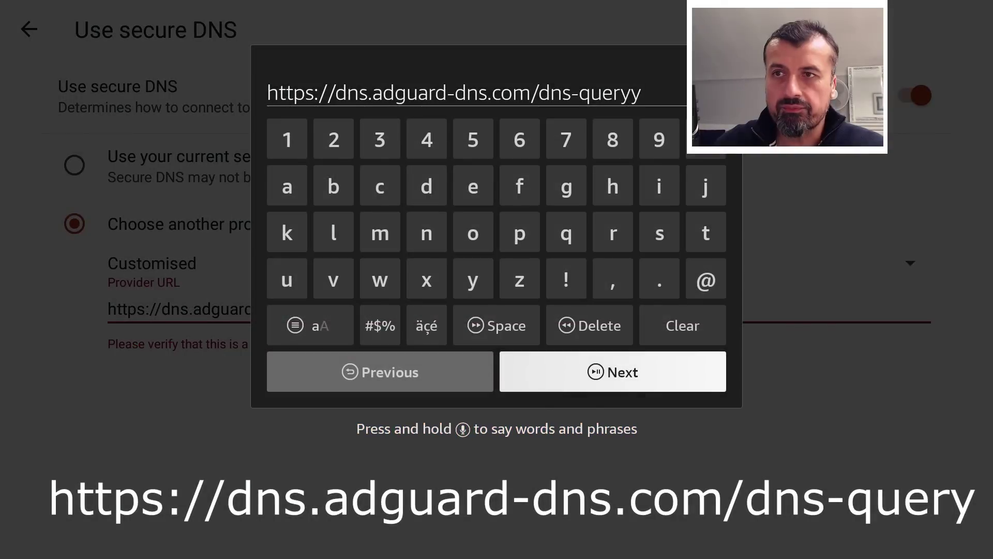
pyautogui.press('Up')
pyautogui.press('Up')
pyautogui.press('Down')
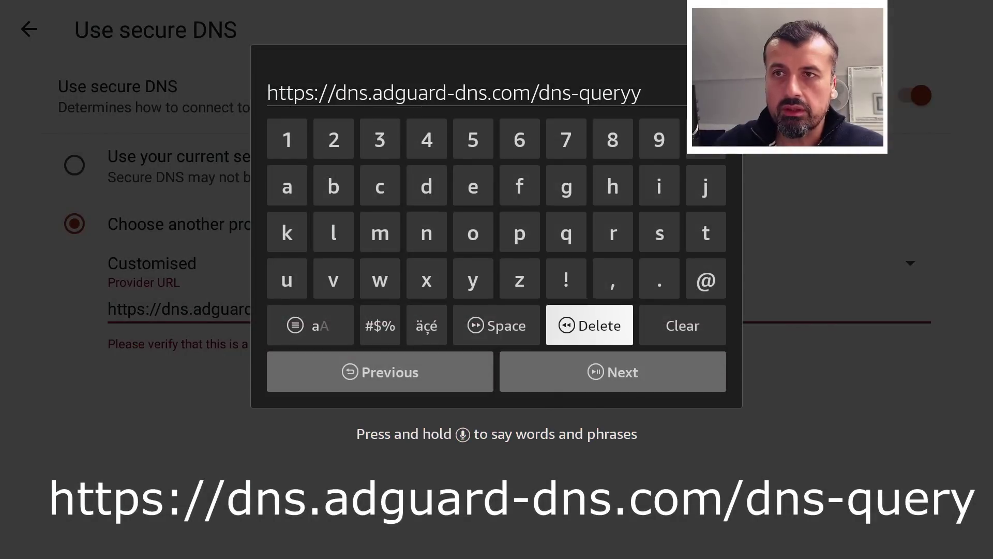
pyautogui.press('Return')
pyautogui.press('Down')
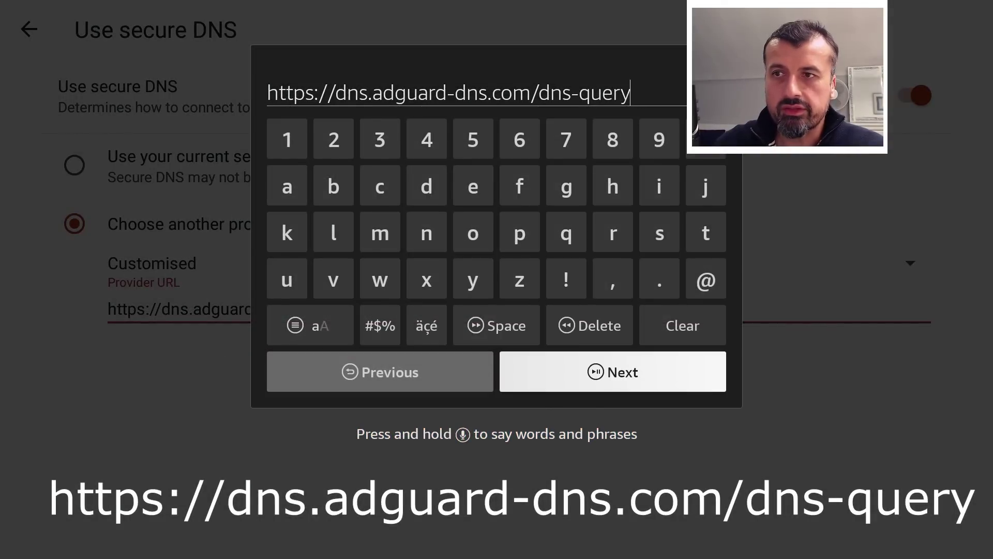
pyautogui.press('Return')
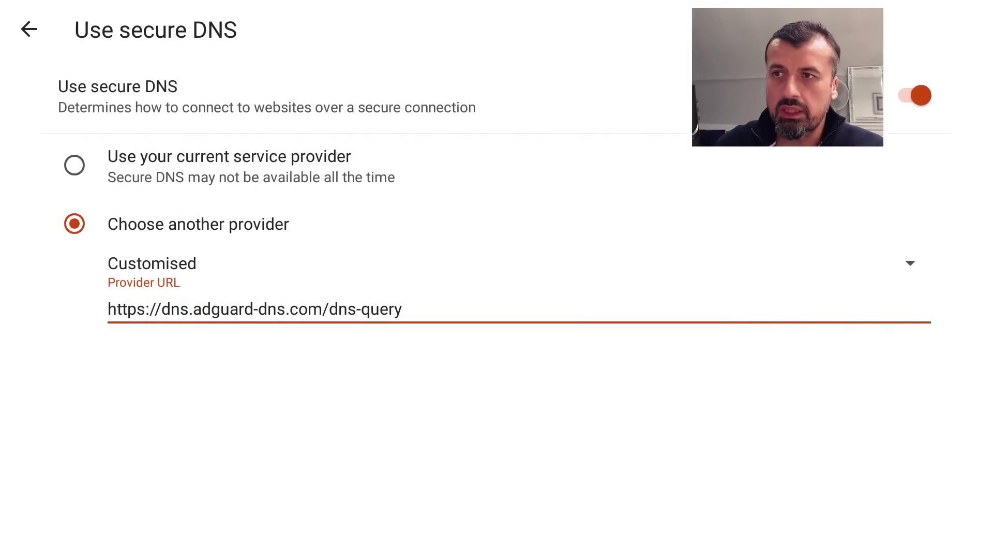
pyautogui.press('Escape')
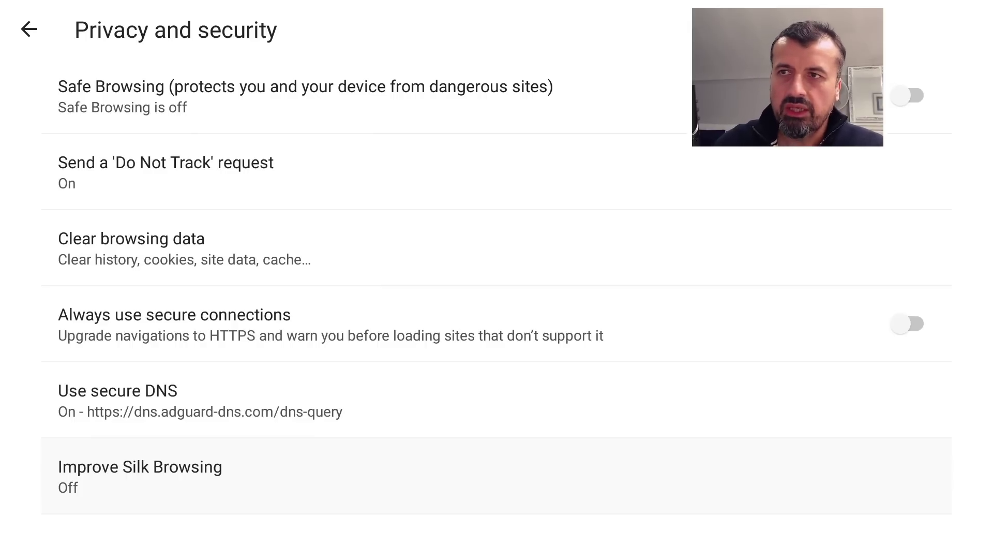
# Leave the Privacy and security page and move down the Silk settings list to Parental controls.
pyautogui.press('Escape')
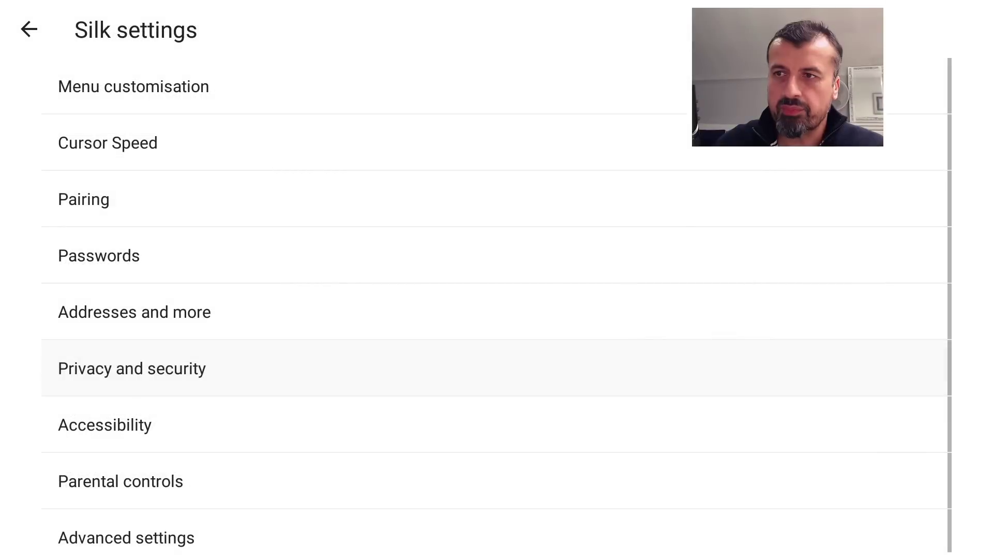
pyautogui.press('Down')
pyautogui.press('Down')
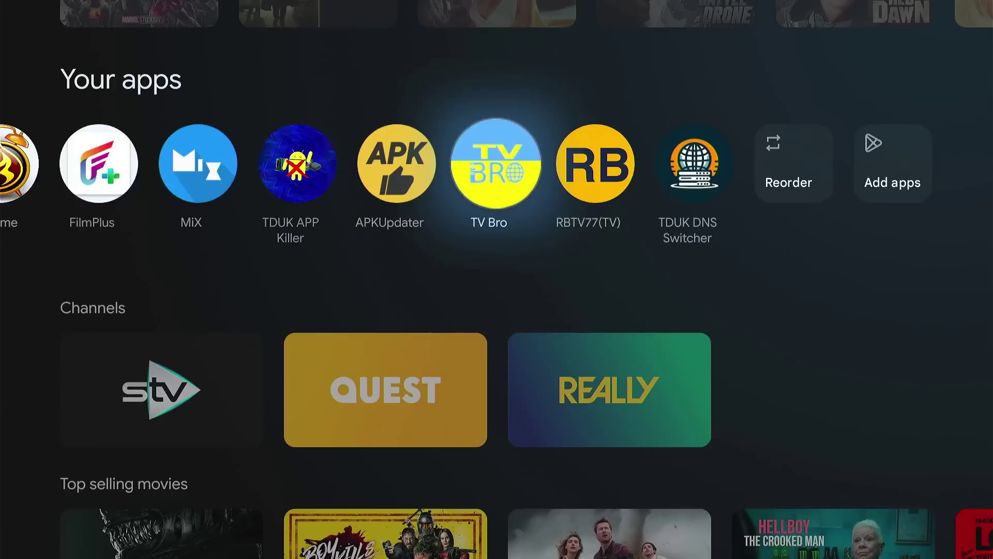
# Open TDUK DNS Switcher from the Google TV home screen's apps and look through its DNS provider options.
pyautogui.press('Right')
pyautogui.press('Right')
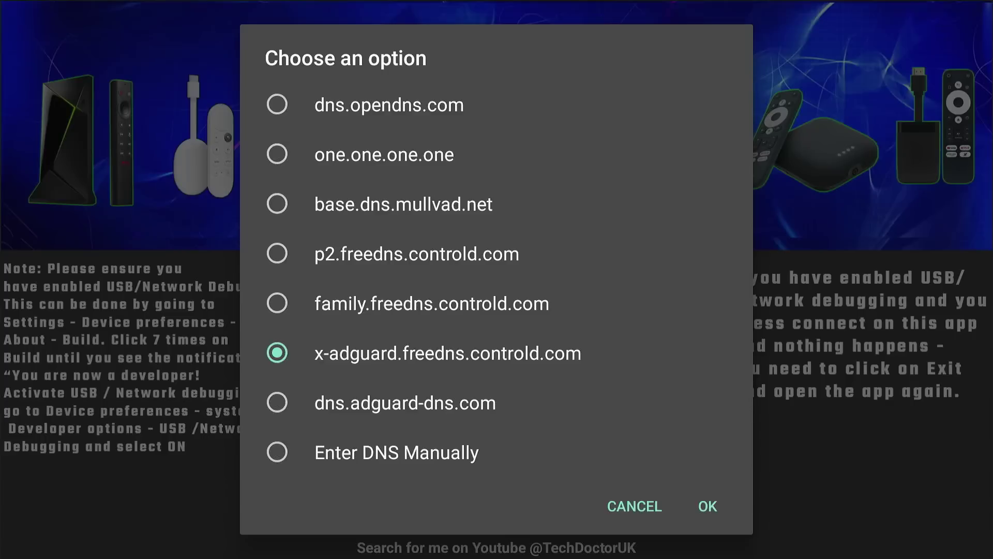
pyautogui.press('Up')
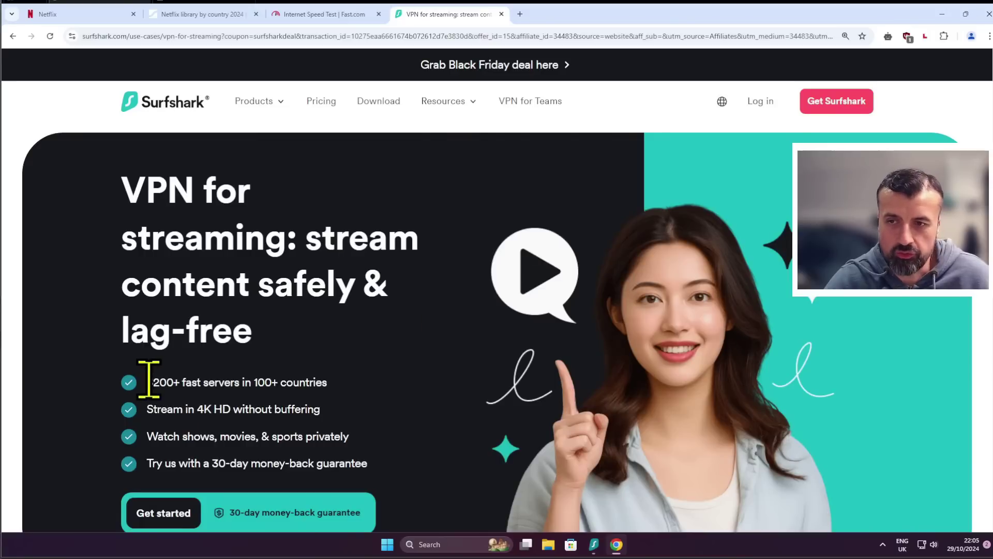
# Switch to Chrome, highlight the server count on Surfshark's VPN for streaming page, and clear the highlight.
pyautogui.moveTo(146, 382); pyautogui.dragTo(185, 382)
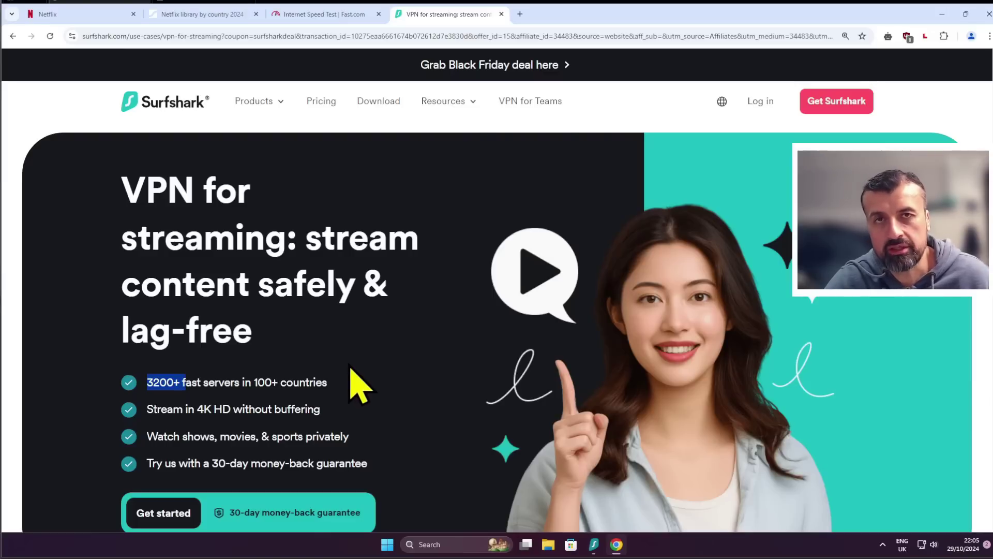
pyautogui.click(257, 376)
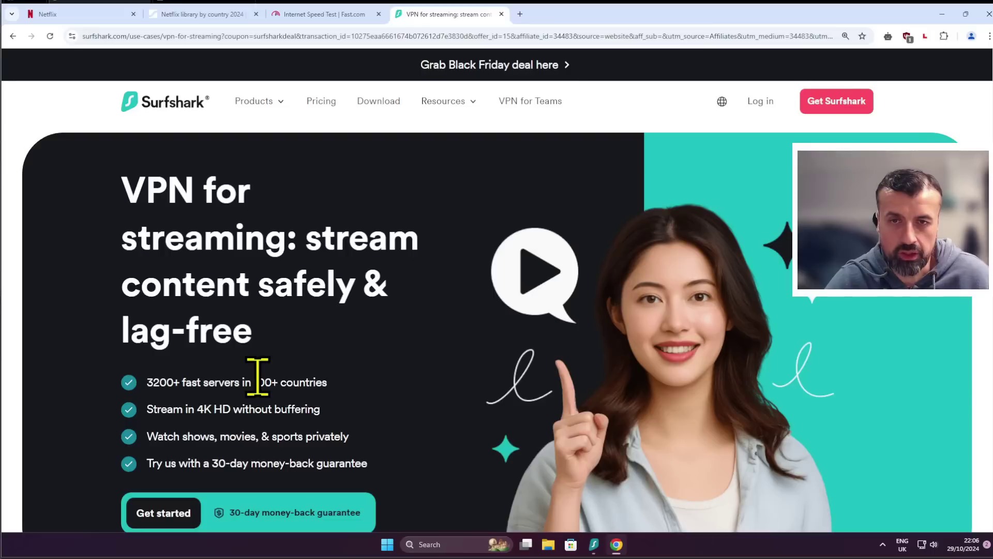